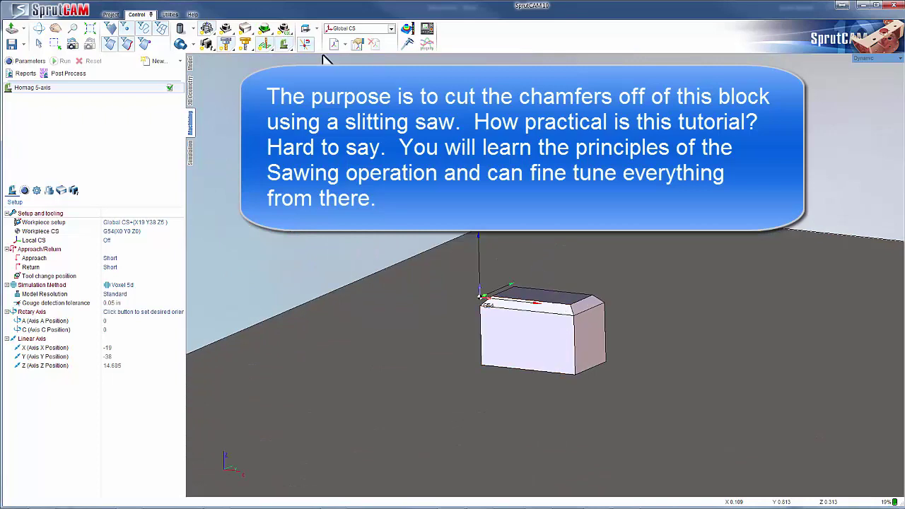
Step: Examine the chamfered block with the machine model hidden, and then the Homag spindle head with the machine shown again
{"action": "left_click", "coordinate": [286, 44]}
{"action": "scroll", "coordinate": [516, 321], "scroll_direction": "up", "scroll_amount": 3}
{"action": "middle_click_drag", "start_coordinate": [527, 300], "coordinate": [516, 327]}
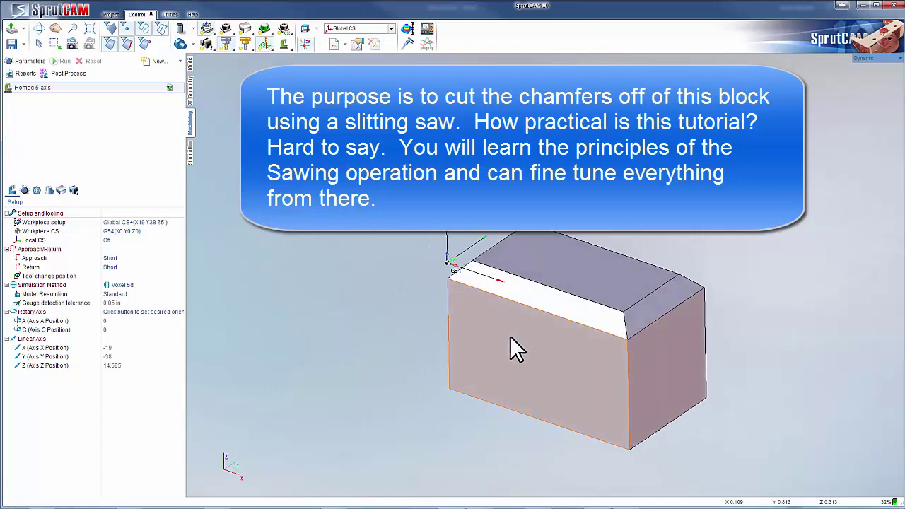
{"action": "scroll", "coordinate": [481, 364], "scroll_direction": "down", "scroll_amount": 4}
{"action": "left_click", "coordinate": [284, 41]}
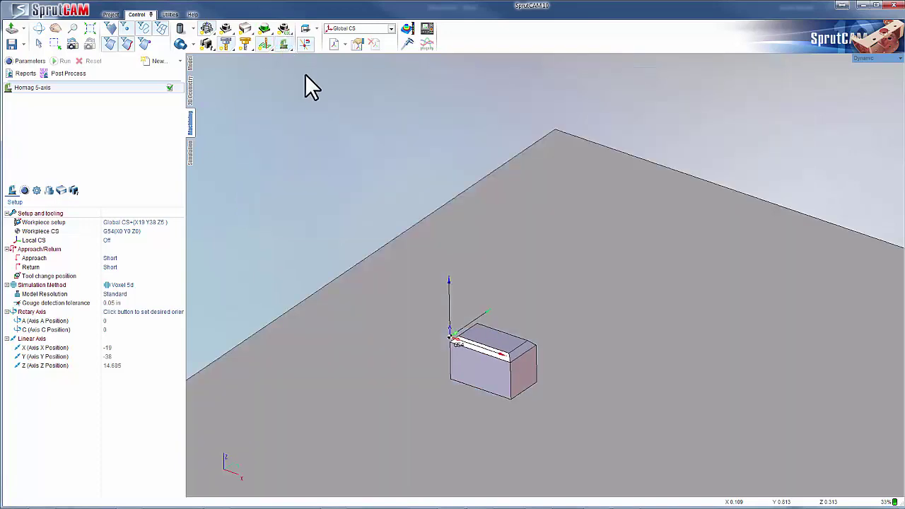
{"action": "scroll", "coordinate": [536, 309], "scroll_direction": "down", "scroll_amount": 4}
{"action": "middle_click_drag", "start_coordinate": [536, 309], "coordinate": [360, 252]}
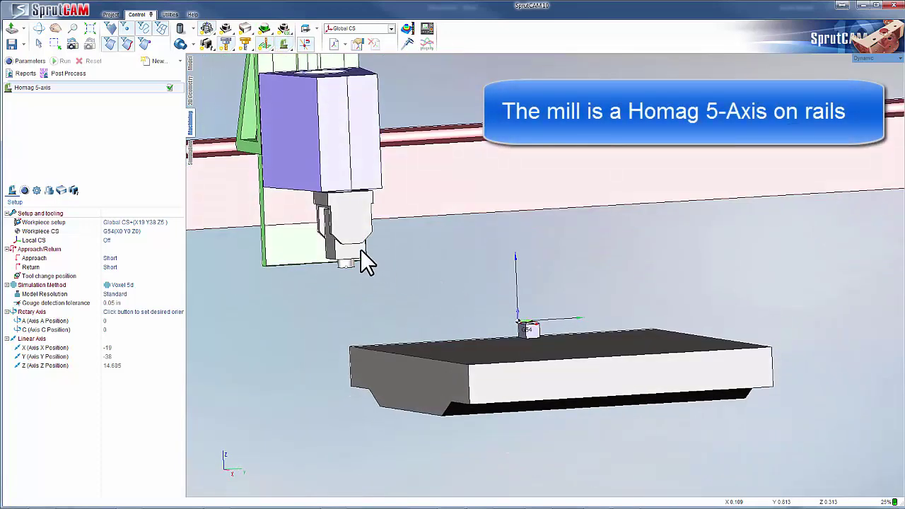
Step: Jog the spindle head's A axis and return it to 0
{"action": "mouse_move", "coordinate": [353, 251]}
{"action": "left_mouse_down"}
{"action": "mouse_move", "coordinate": [377, 244]}
{"action": "mouse_move", "coordinate": [318, 247]}
{"action": "mouse_move", "coordinate": [351, 247]}
{"action": "left_mouse_up"}
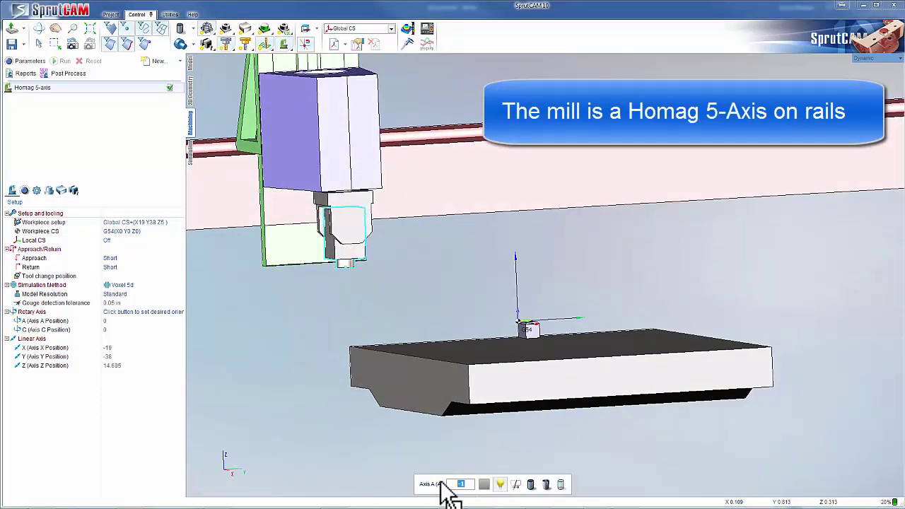
{"action": "type", "text": "0"}
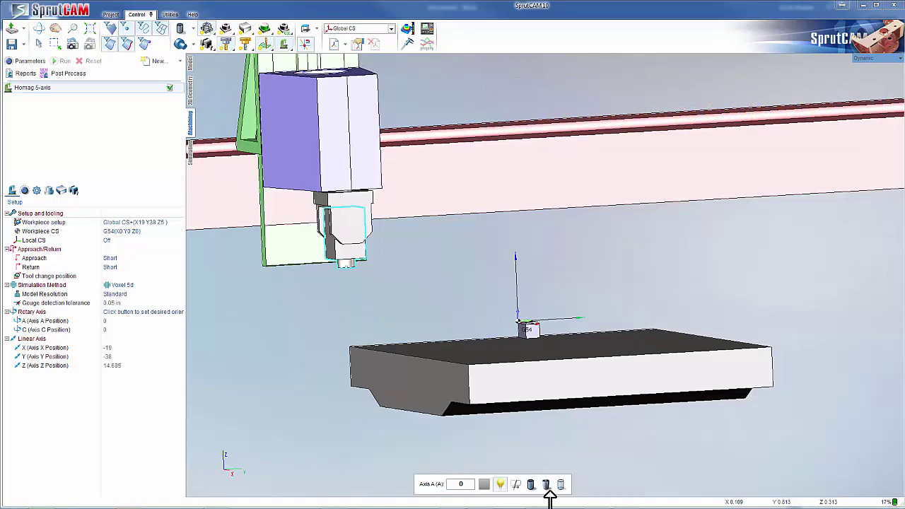
{"action": "key", "text": "Return"}
Step: Create a Sawing roughing operation for the chamfered block under the Homag 5-axis machine
{"action": "middle_click_drag", "start_coordinate": [414, 296], "coordinate": [486, 332]}
{"action": "scroll", "coordinate": [488, 333], "scroll_direction": "up", "scroll_amount": 5}
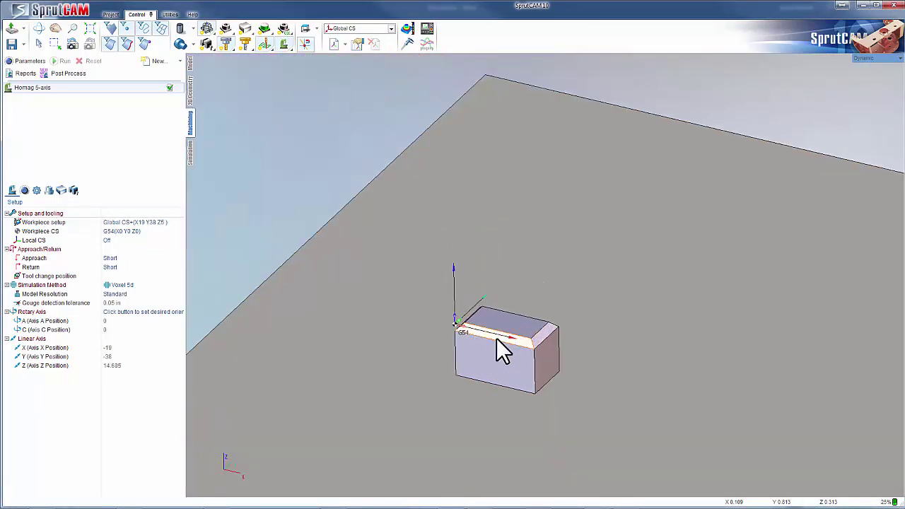
{"action": "left_click", "coordinate": [179, 62]}
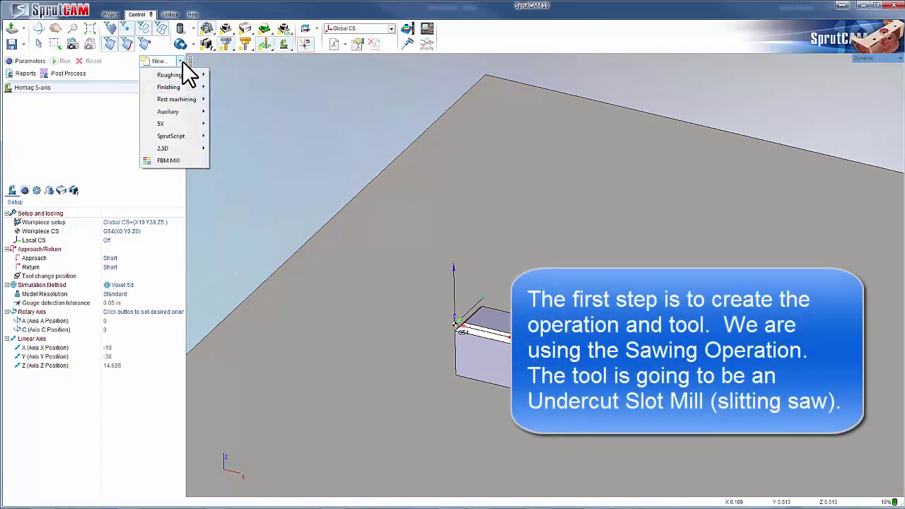
{"action": "mouse_move", "coordinate": [179, 74]}
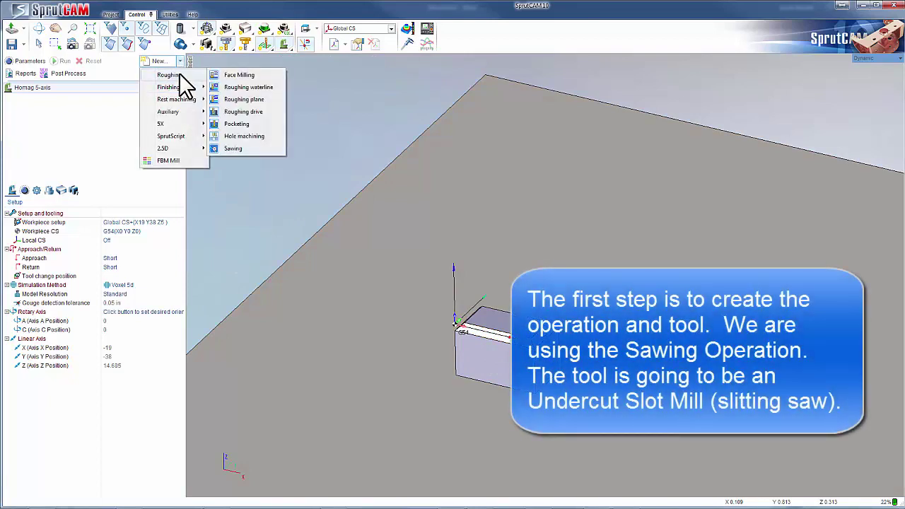
{"action": "left_click", "coordinate": [237, 150]}
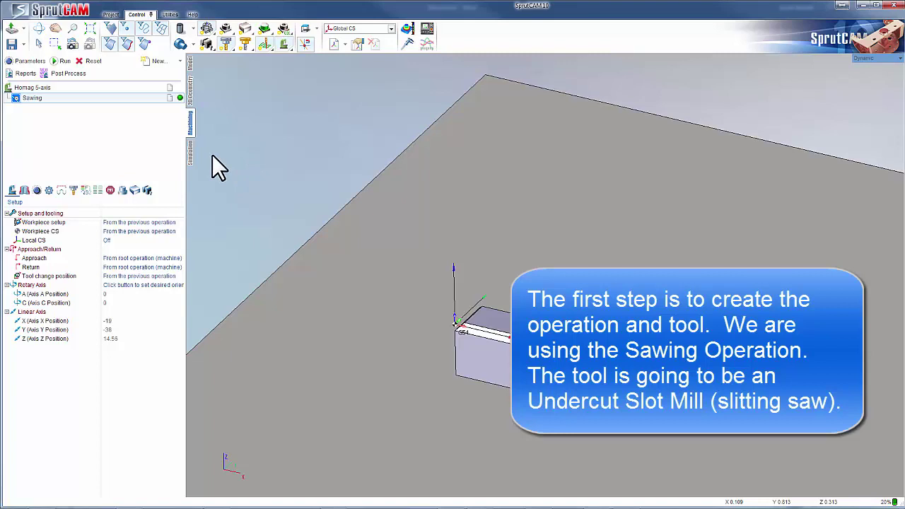
Step: Open the Sawing operation's tool parameters and name the undercut slot mill "2.5 Slot Mill"
{"action": "double_click", "coordinate": [117, 97]}
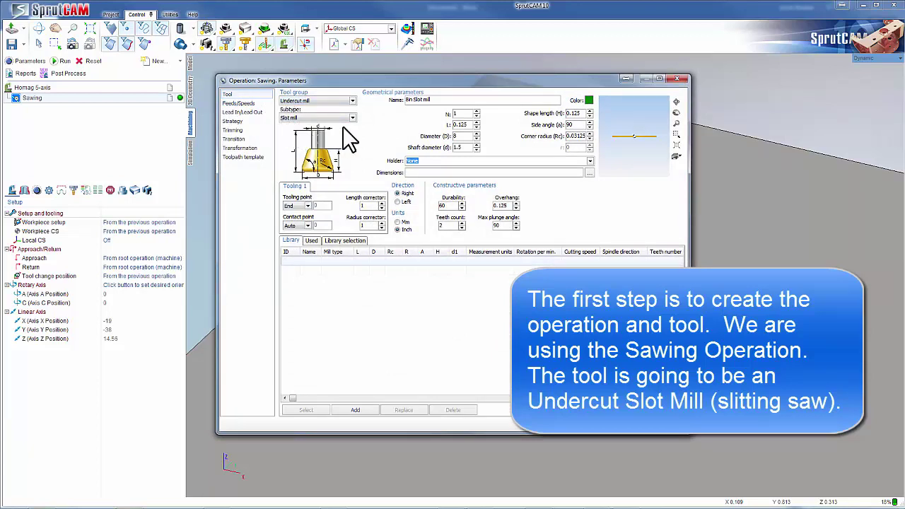
{"action": "left_click_drag", "start_coordinate": [443, 99], "coordinate": [274, 80]}
{"action": "type", "text": "2.5 S"}
Step: Set the slot mill's length L to 3, diameter to 2.5 and shaft diameter to .75 inches
{"action": "double_click", "coordinate": [471, 125]}
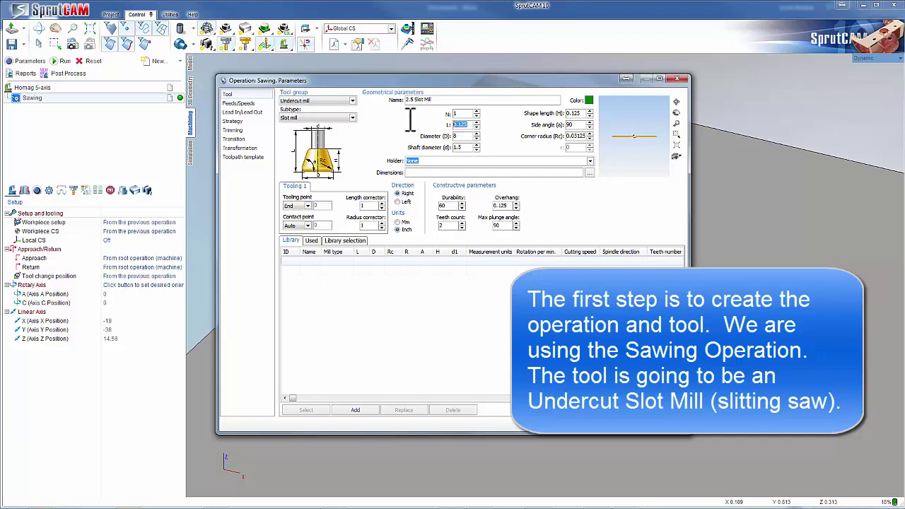
{"action": "type", "text": "3"}
{"action": "key", "text": "Tab"}
{"action": "type", "text": "2."}
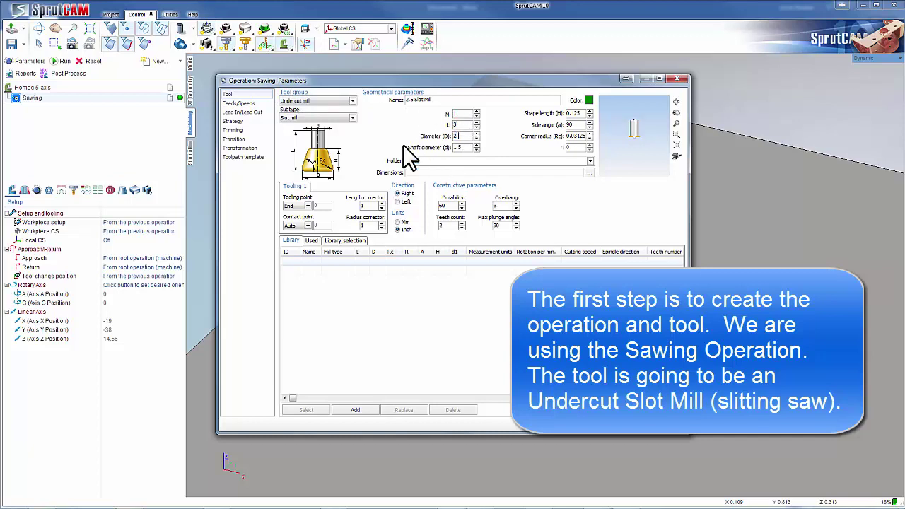
{"action": "type", "text": "5"}
{"action": "key", "text": "Tab"}
{"action": "type", "text": ".75"}
Step: Set the slot mill's corner radius to 0 and accept the operation parameters
{"action": "double_click", "coordinate": [586, 136]}
{"action": "type", "text": "0"}
{"action": "scroll", "coordinate": [629, 138], "scroll_direction": "up", "scroll_amount": 4}
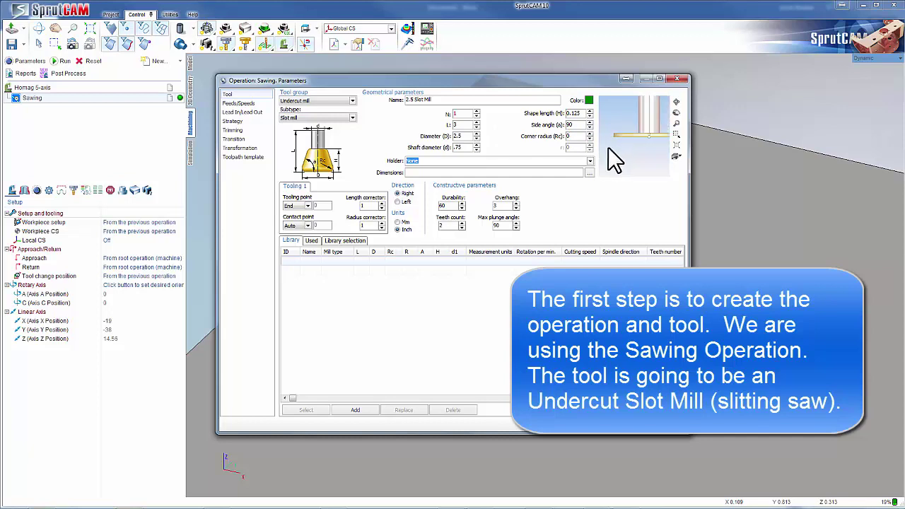
{"action": "scroll", "coordinate": [610, 145], "scroll_direction": "down", "scroll_amount": 2}
{"action": "scroll", "coordinate": [625, 140], "scroll_direction": "up", "scroll_amount": 2}
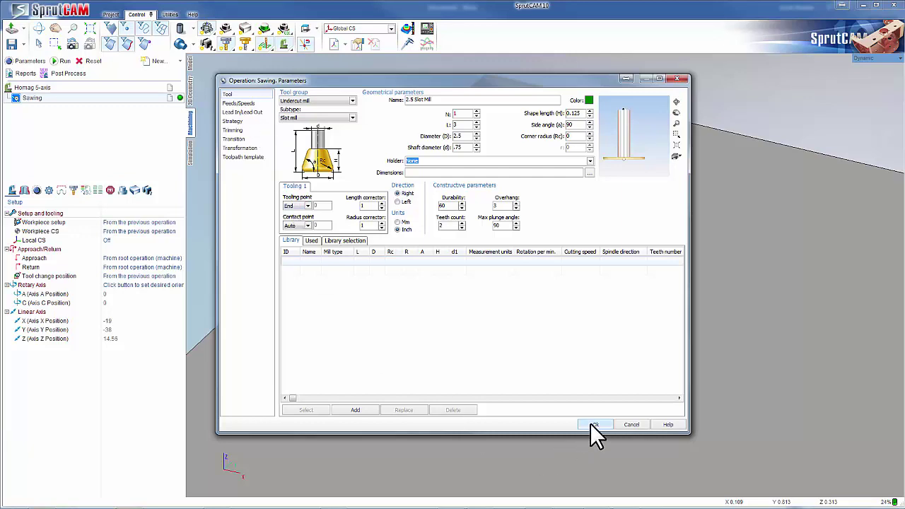
{"action": "left_click", "coordinate": [594, 425]}
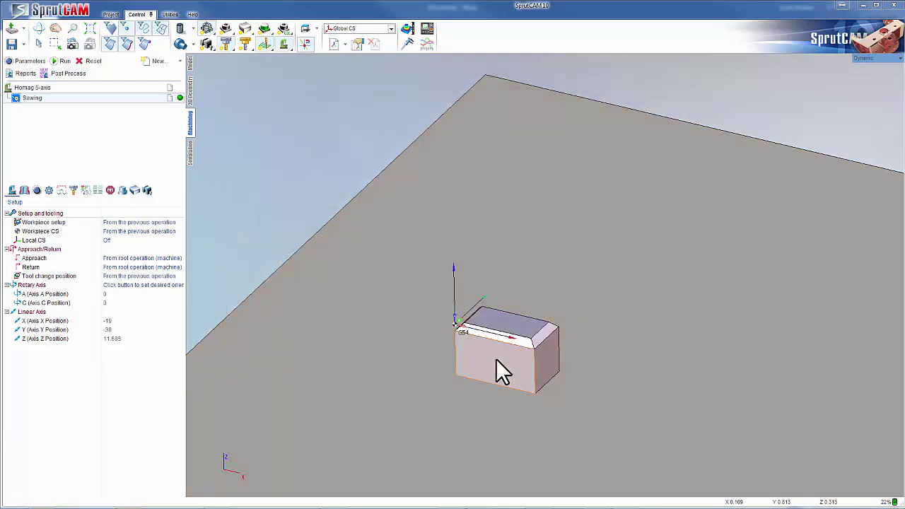
Step: Add the lower edge of the chamfer at the block's short end beside the G54 origin to the job assignment as a projected curve
{"action": "middle_click_drag", "start_coordinate": [470, 351], "coordinate": [534, 334]}
{"action": "scroll", "coordinate": [448, 326], "scroll_direction": "up", "scroll_amount": 6}
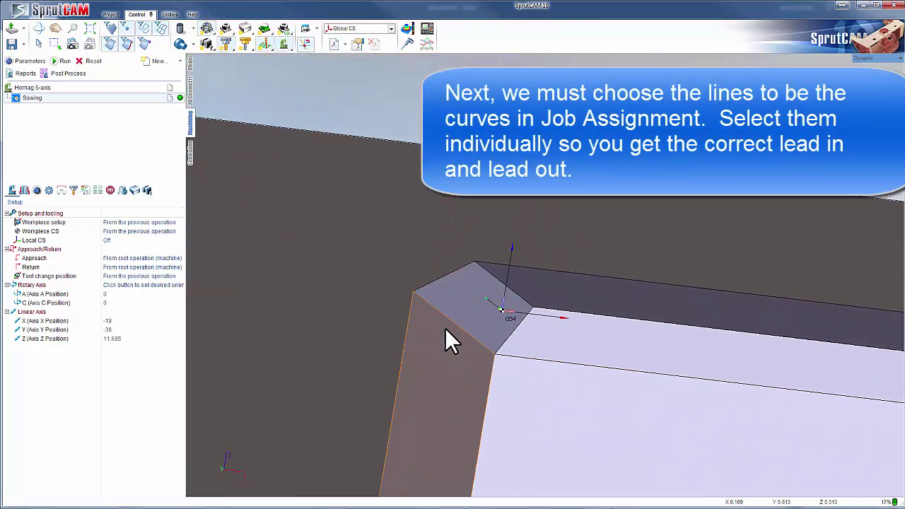
{"action": "left_click", "coordinate": [455, 318]}
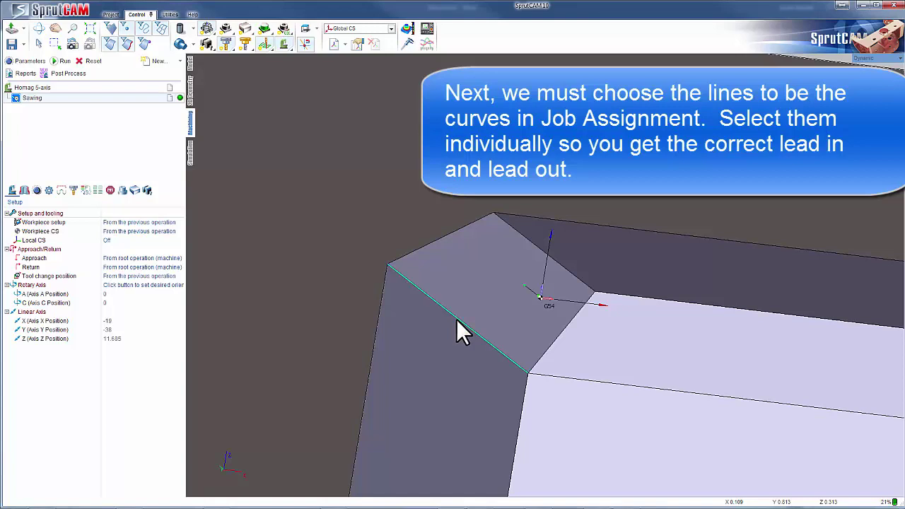
{"action": "left_click", "coordinate": [24, 191]}
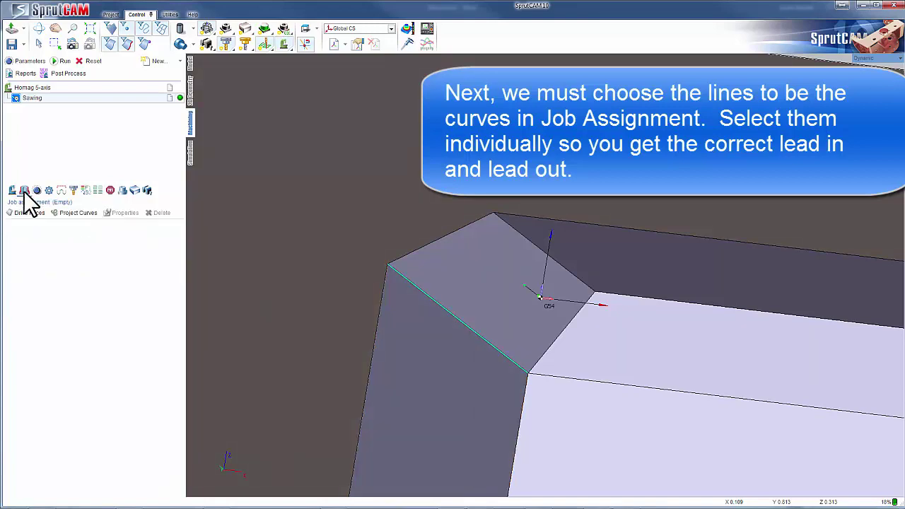
{"action": "left_click", "coordinate": [74, 214]}
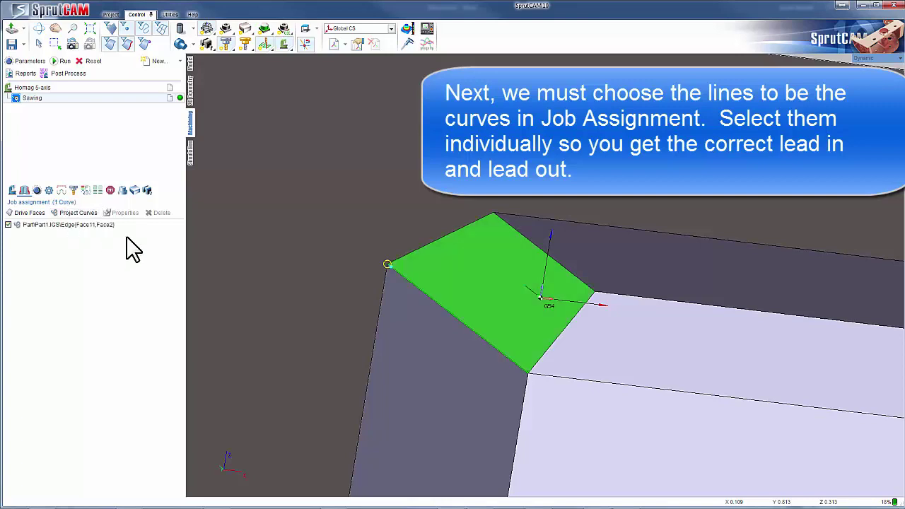
Step: Add the lower edges of the other three chamfers to the job assignment individually as projected curves
{"action": "middle_click_drag", "start_coordinate": [387, 314], "coordinate": [367, 312]}
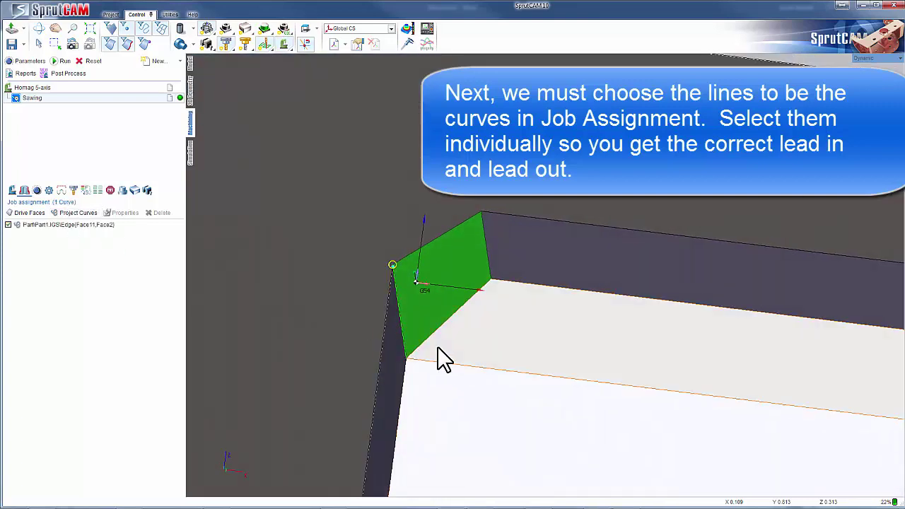
{"action": "left_click", "coordinate": [440, 366]}
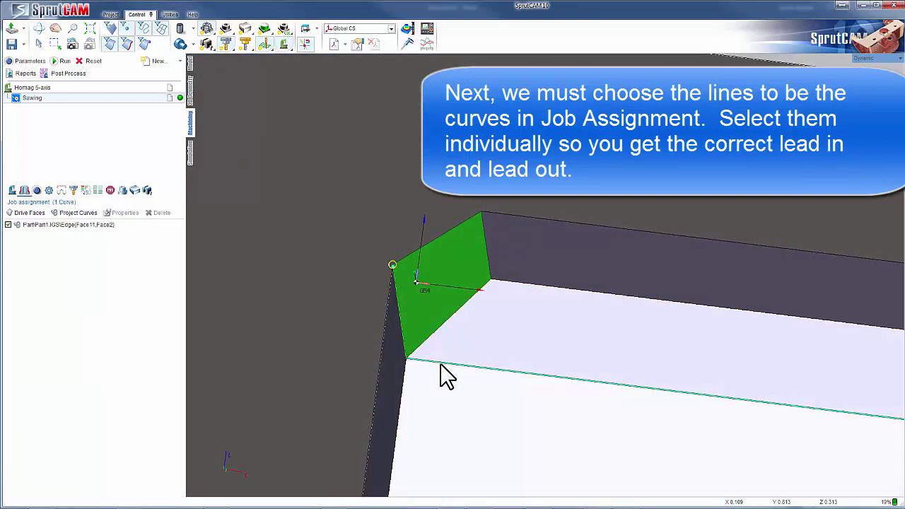
{"action": "left_click", "coordinate": [76, 214]}
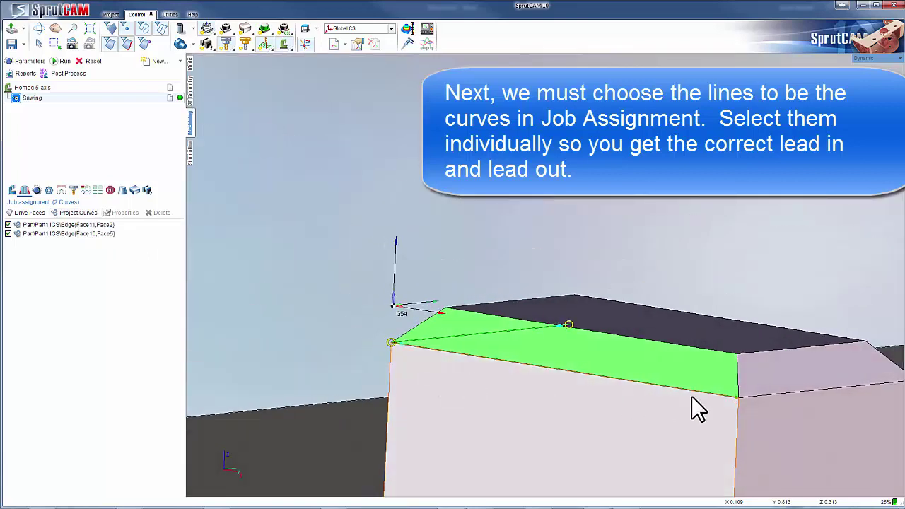
{"action": "left_click", "coordinate": [752, 395]}
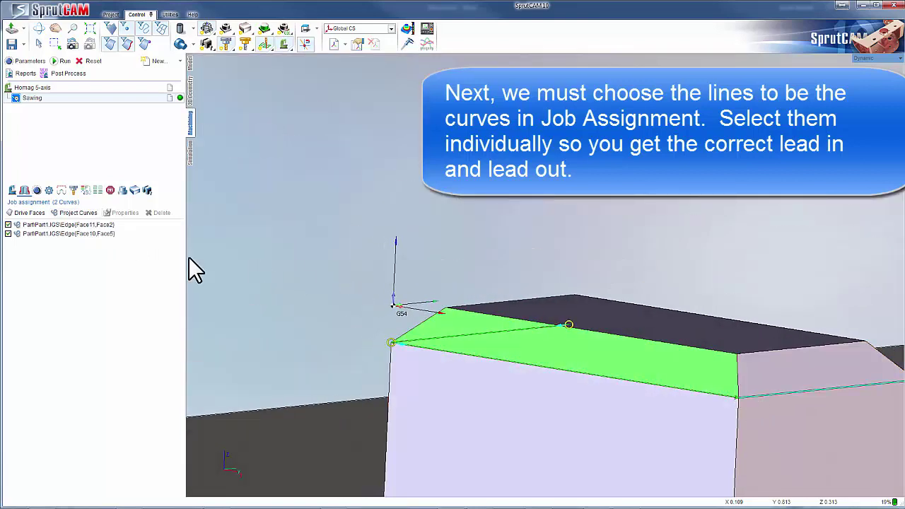
{"action": "left_click", "coordinate": [77, 212]}
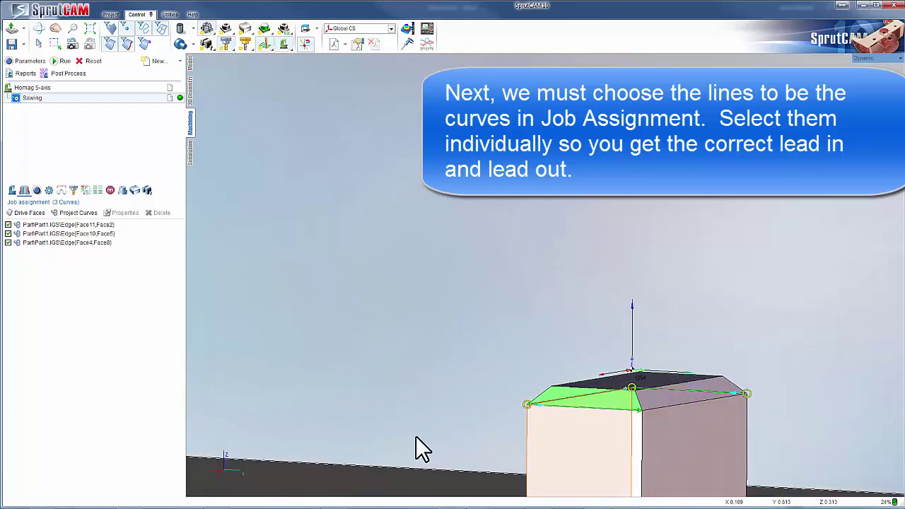
{"action": "left_click", "coordinate": [645, 408]}
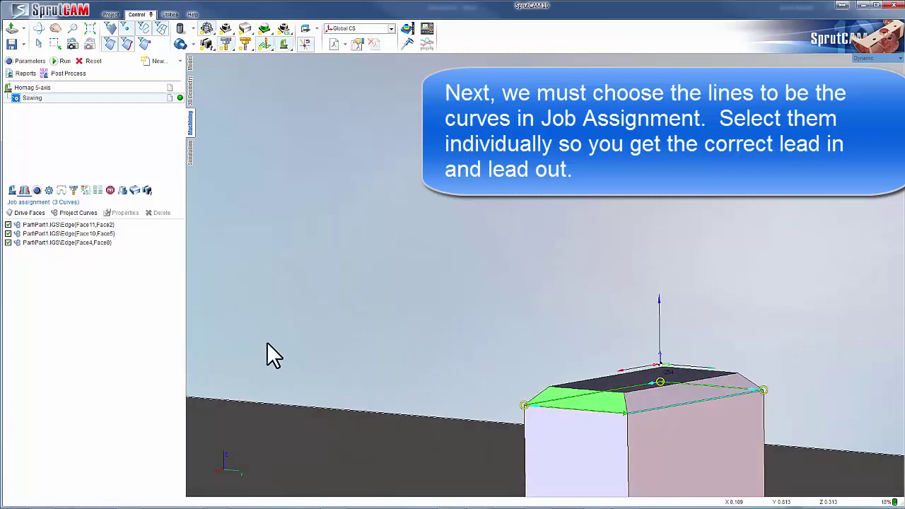
{"action": "left_click", "coordinate": [71, 214]}
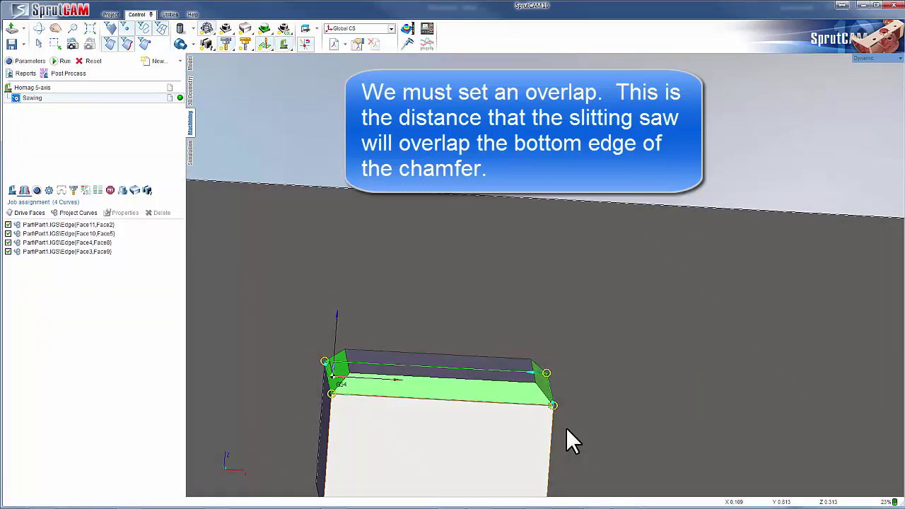
Step: Set the Overlap in the Sawing operation's strategy to 0.1
{"action": "left_click", "coordinate": [37, 190]}
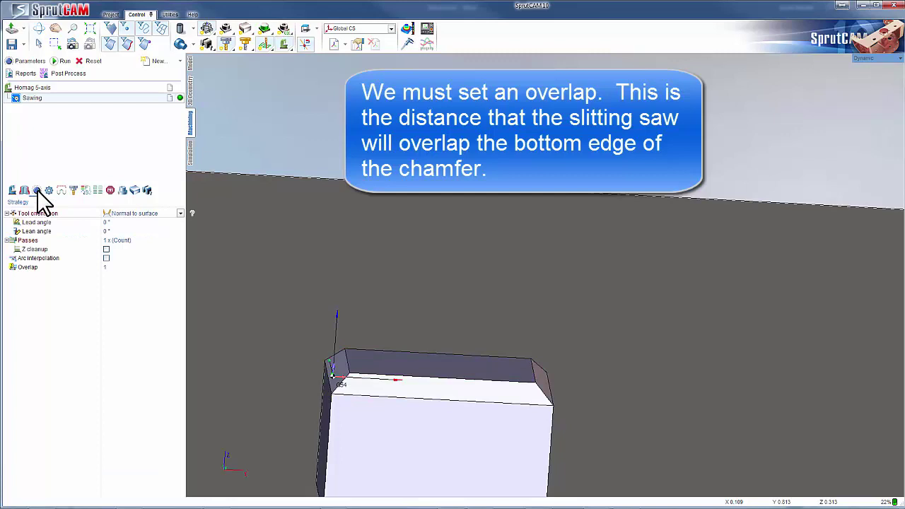
{"action": "left_click", "coordinate": [112, 267]}
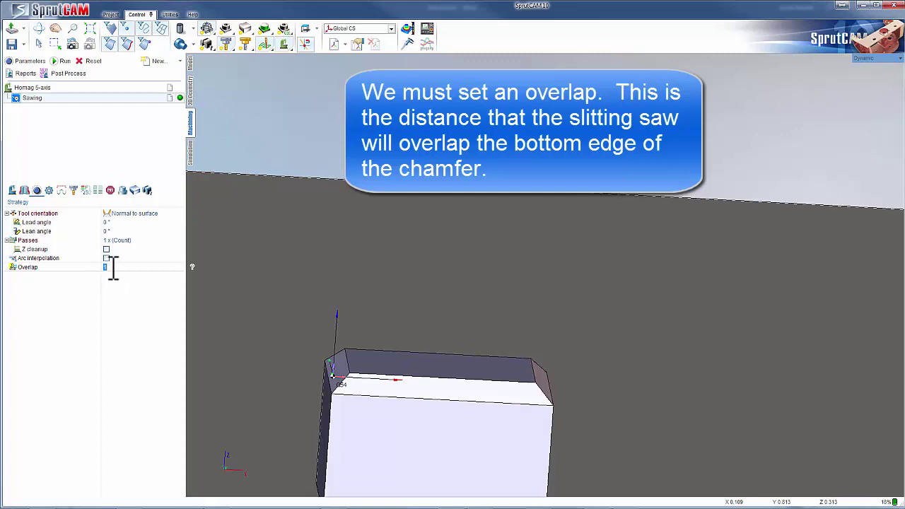
{"action": "type", "text": "1"}
{"action": "key", "text": "Return"}
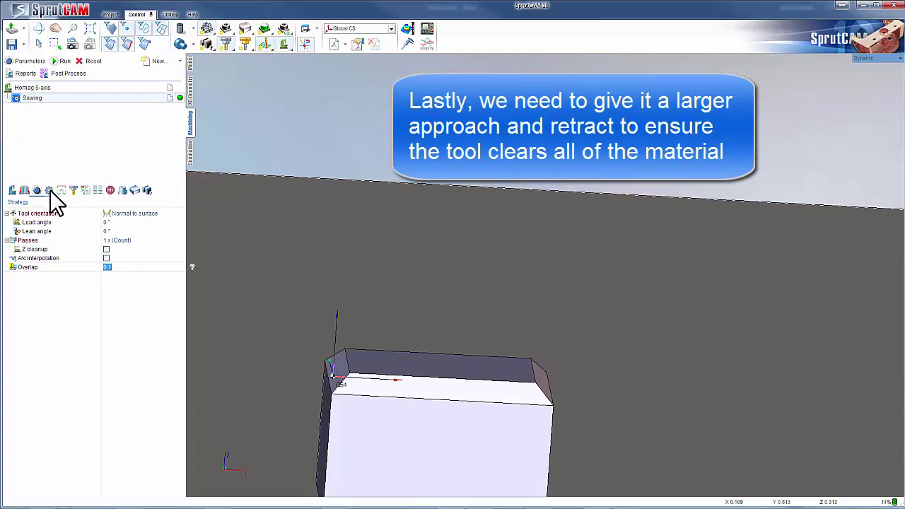
Step: Set both the Engage and Retract lead lengths to 60 % of the tool diameter
{"action": "left_click", "coordinate": [60, 190]}
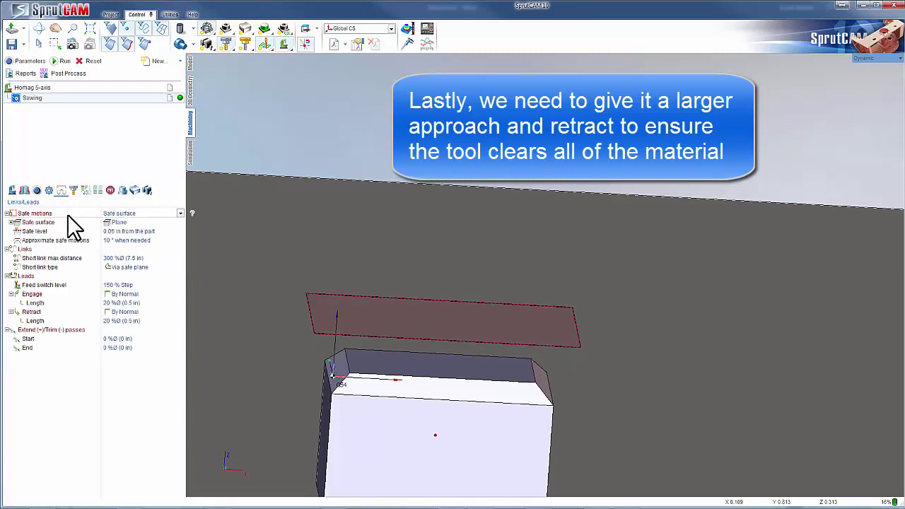
{"action": "left_click", "coordinate": [112, 303]}
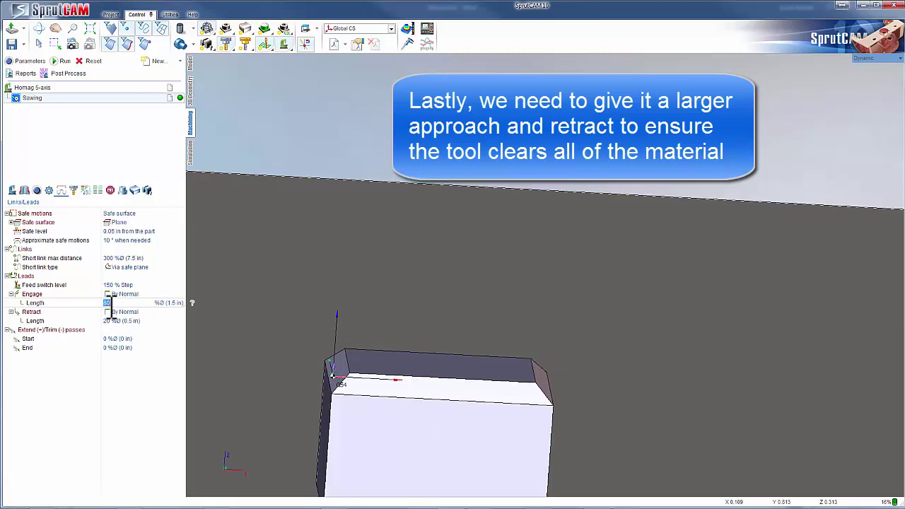
{"action": "left_click", "coordinate": [110, 321]}
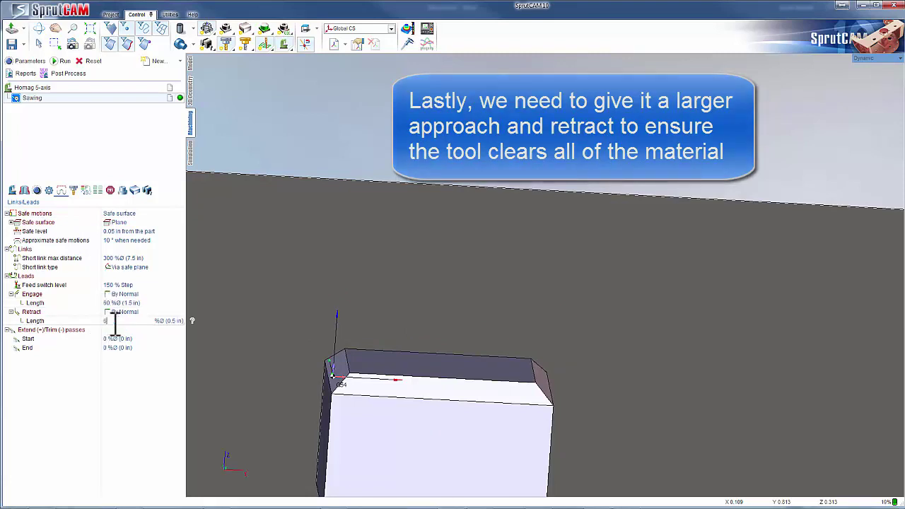
{"action": "type", "text": "60"}
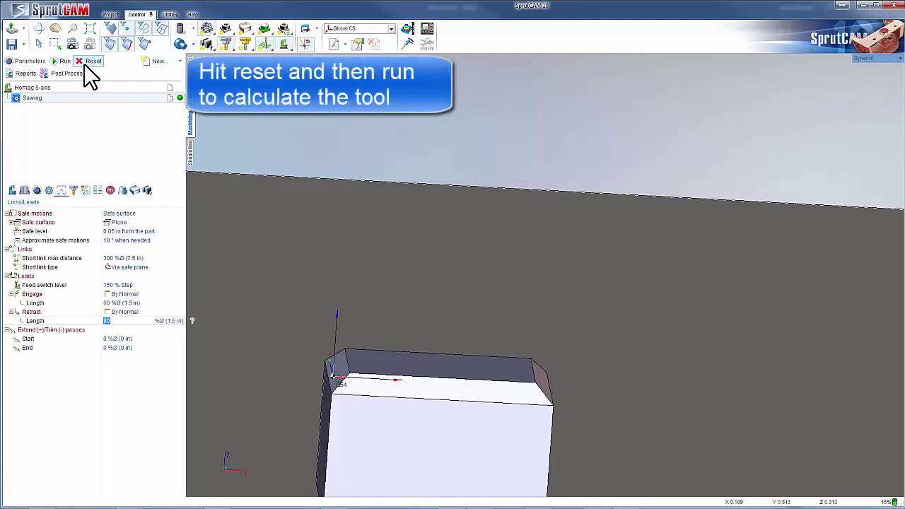
Step: Calculate the Sawing operation's toolpath for the chamfers on the block
{"action": "left_click", "coordinate": [65, 61]}
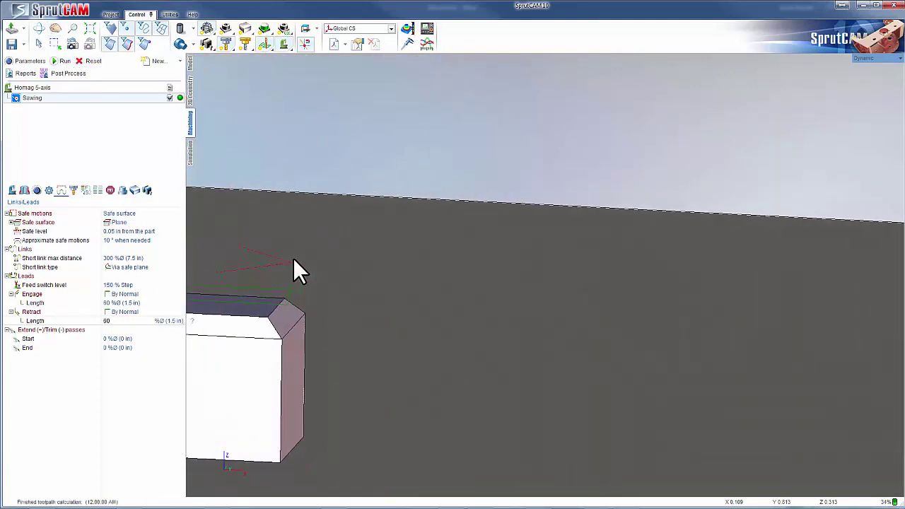
{"action": "scroll", "coordinate": [445, 329], "scroll_direction": "down", "scroll_amount": 4}
{"action": "scroll", "coordinate": [352, 326], "scroll_direction": "up", "scroll_amount": 3}
{"action": "scroll", "coordinate": [307, 331], "scroll_direction": "up", "scroll_amount": 2}
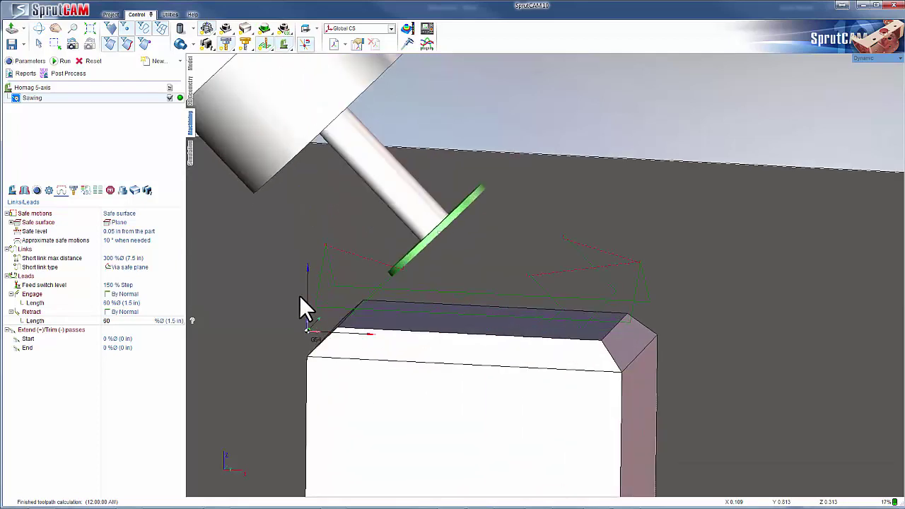
Step: Switch to the machining simulation and clear the previous simulation result from the block
{"action": "left_click", "coordinate": [191, 152]}
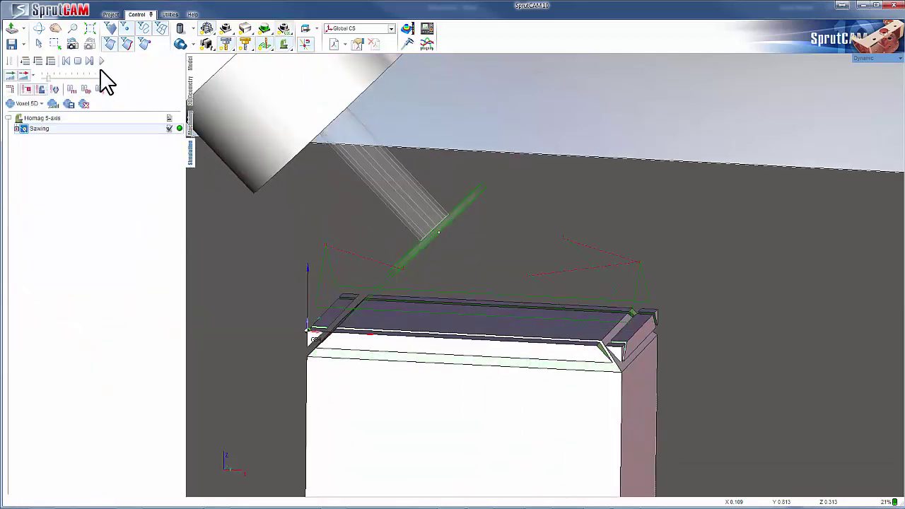
{"action": "left_click", "coordinate": [83, 105]}
{"action": "scroll", "coordinate": [322, 240], "scroll_direction": "up", "scroll_amount": 2}
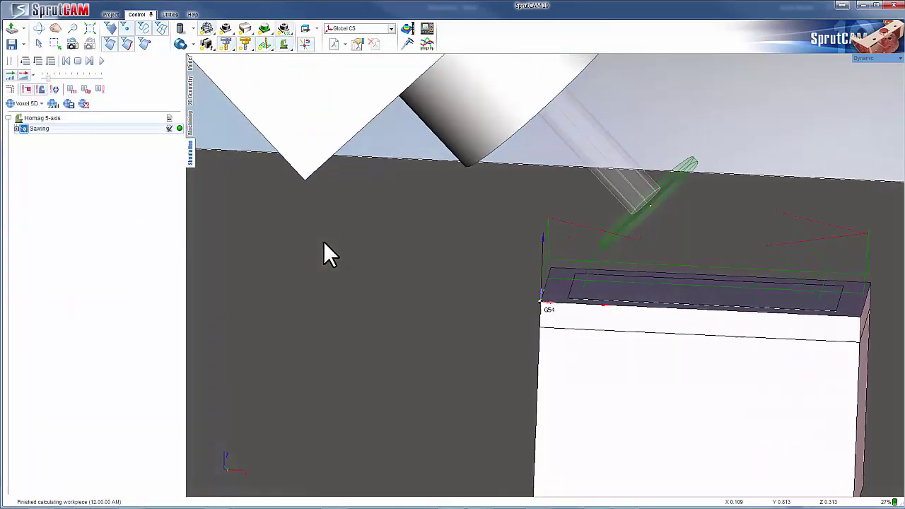
{"action": "scroll", "coordinate": [299, 276], "scroll_direction": "down", "scroll_amount": 3}
{"action": "middle_click_drag", "start_coordinate": [405, 311], "coordinate": [425, 333]}
{"action": "scroll", "coordinate": [413, 252], "scroll_direction": "up", "scroll_amount": 4}
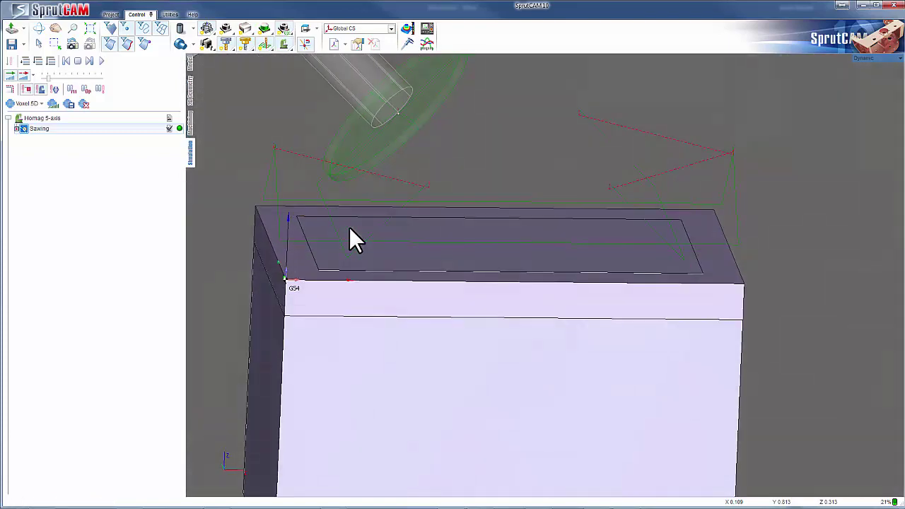
{"action": "scroll", "coordinate": [334, 226], "scroll_direction": "down", "scroll_amount": 3}
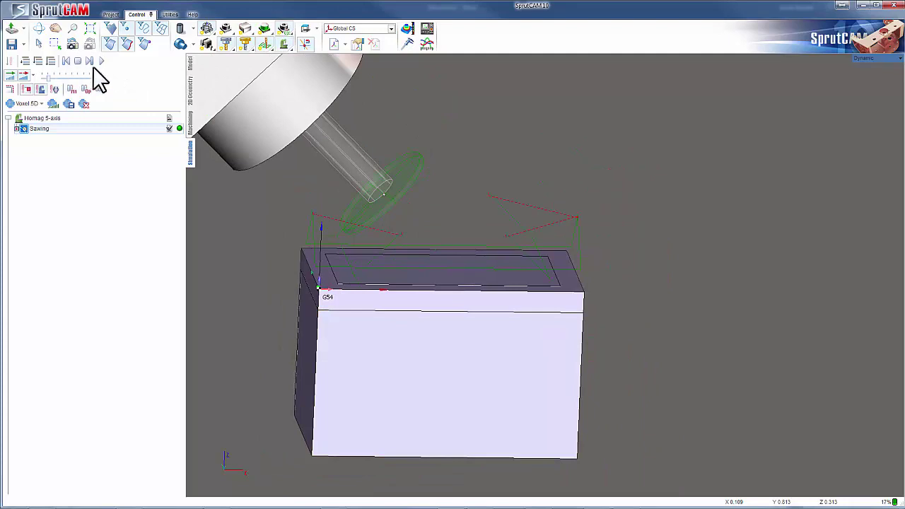
Step: Run the Sawing operation's simulation and stop it during the first chamfer cut
{"action": "left_click", "coordinate": [100, 62]}
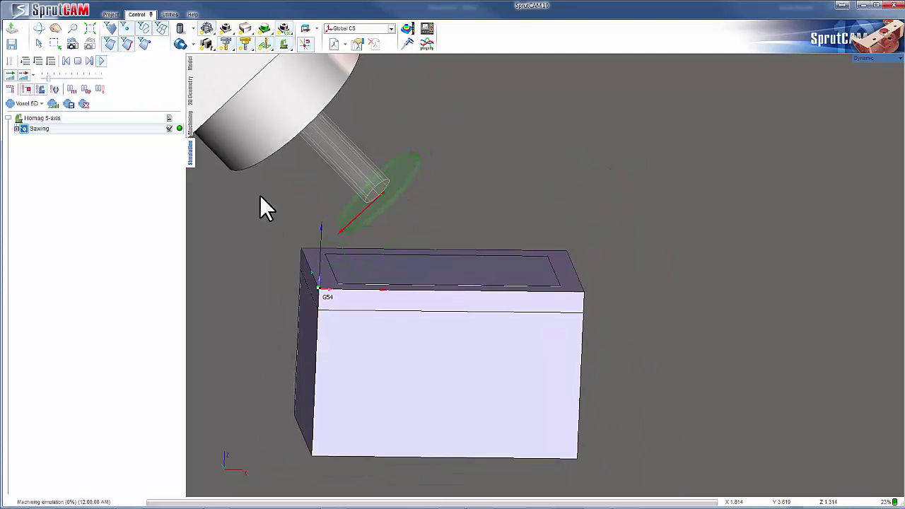
{"action": "scroll", "coordinate": [391, 263], "scroll_direction": "down", "scroll_amount": 3}
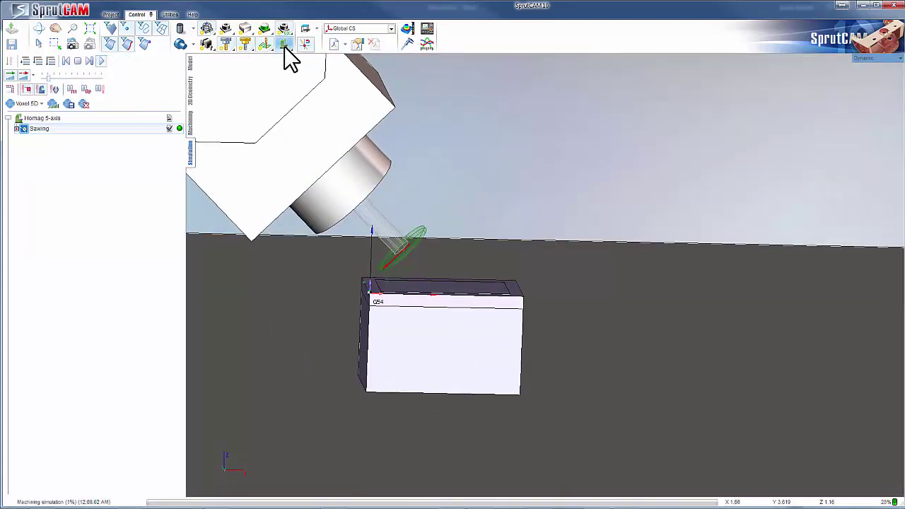
{"action": "scroll", "coordinate": [377, 264], "scroll_direction": "up", "scroll_amount": 5}
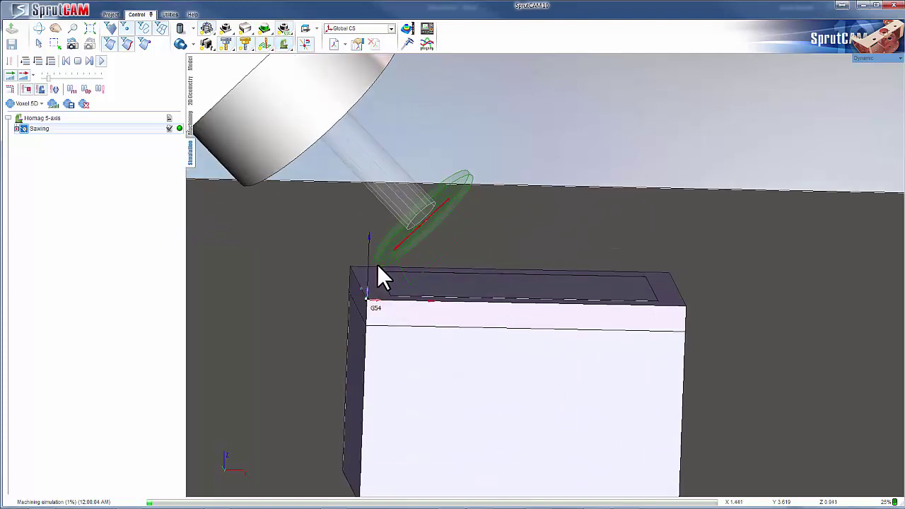
{"action": "left_click", "coordinate": [78, 61]}
{"action": "middle_click_drag", "start_coordinate": [239, 227], "coordinate": [238, 223]}
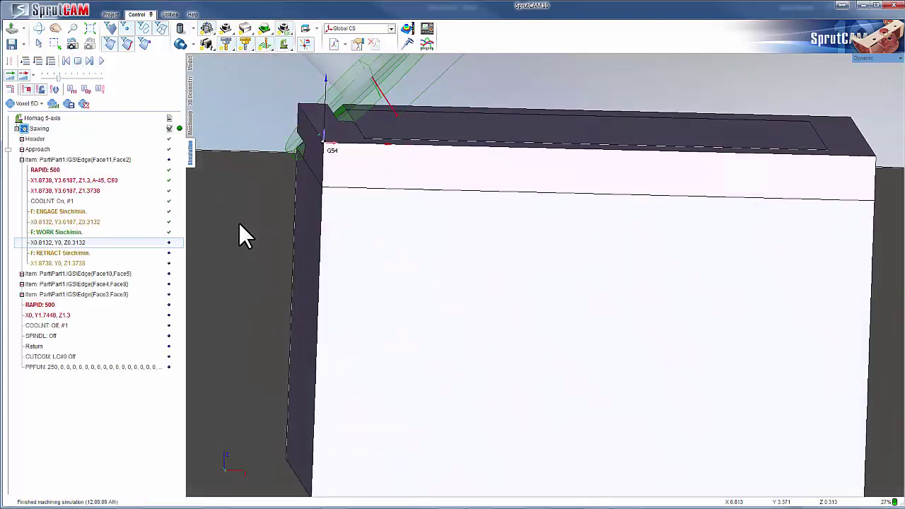
Step: Hide the machine model and examine how the saw blade enters the block at the first chamfer
{"action": "scroll", "coordinate": [479, 362], "scroll_direction": "down", "scroll_amount": 3}
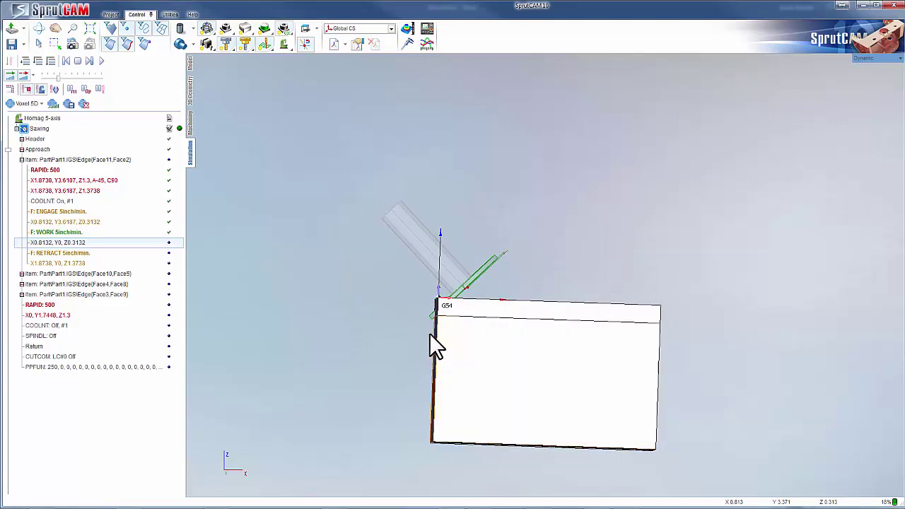
{"action": "scroll", "coordinate": [434, 338], "scroll_direction": "up", "scroll_amount": 3}
{"action": "middle_click_drag", "start_coordinate": [446, 307], "coordinate": [450, 312]}
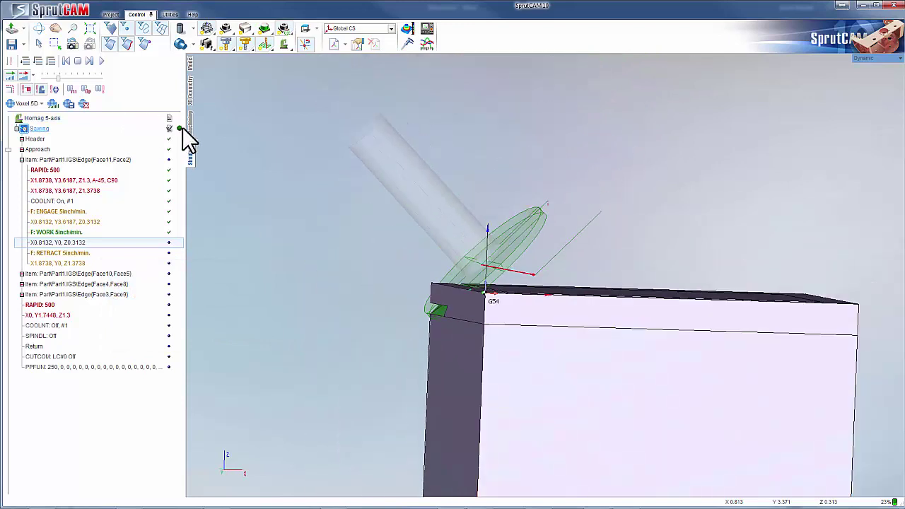
Step: Resume the Sawing simulation through the remaining chamfer cuts and inspect the cut block from above
{"action": "left_click", "coordinate": [101, 61]}
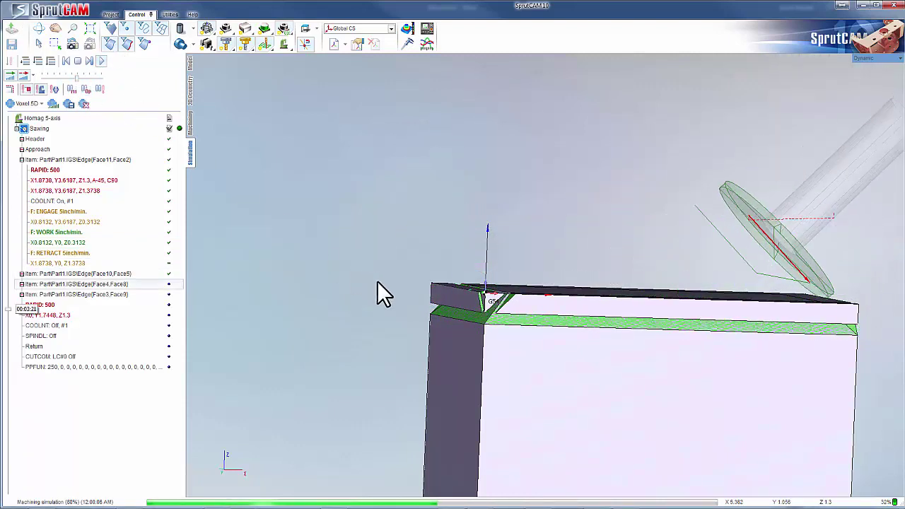
{"action": "middle_click_drag", "start_coordinate": [394, 315], "coordinate": [404, 360]}
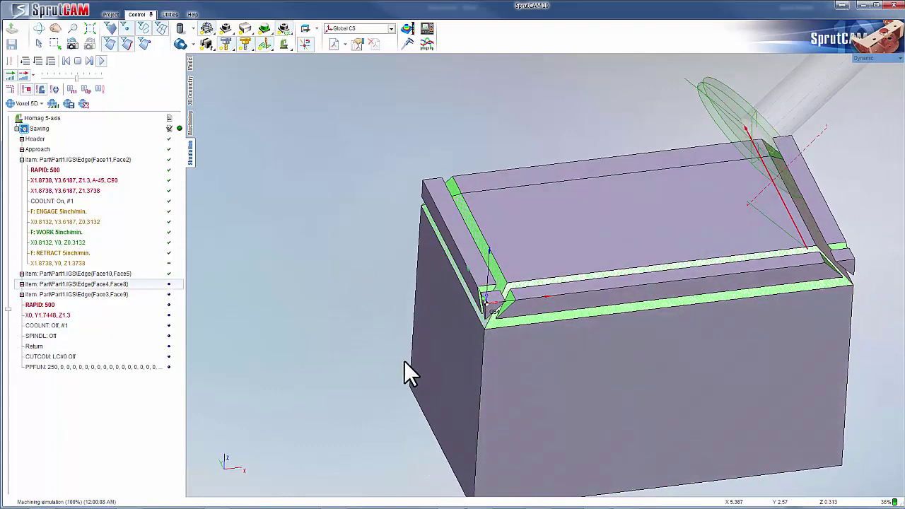